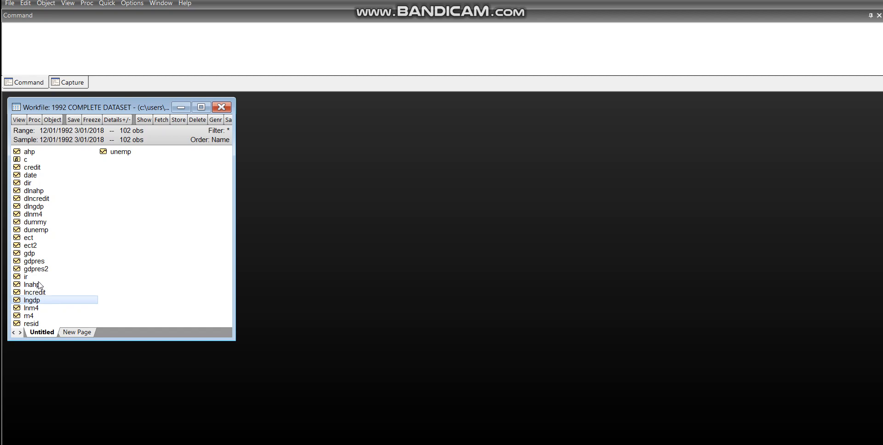
# Open the specification for a new VAR estimation.
pyautogui.click(107, 3)
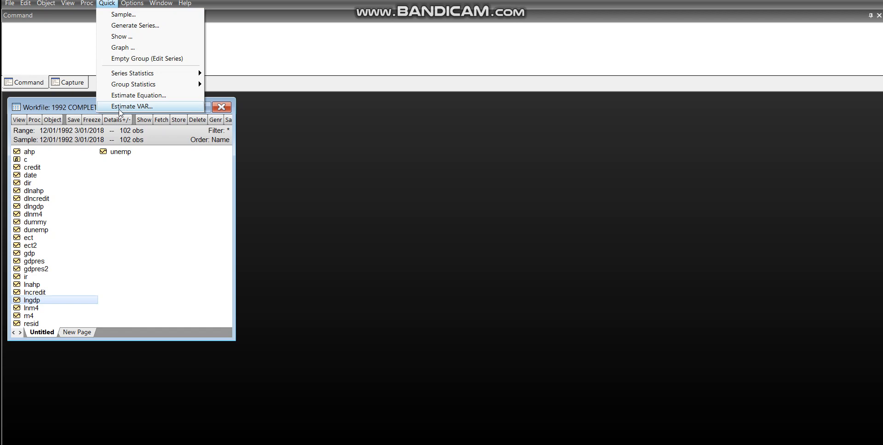
pyautogui.click(122, 109)
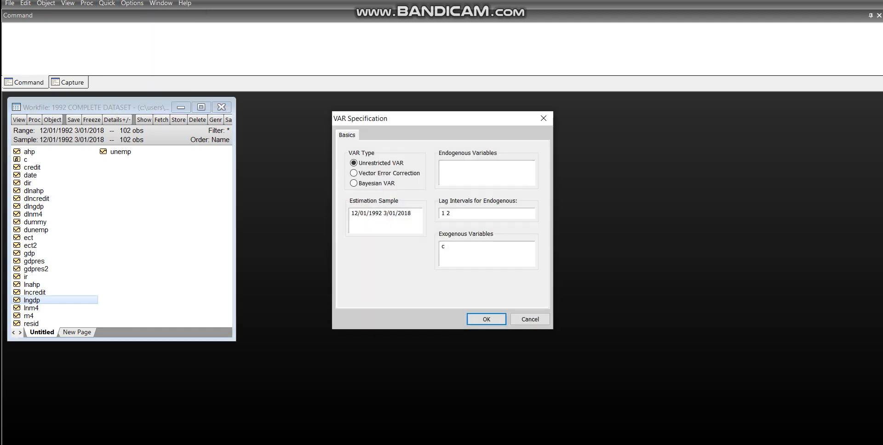
# Switch to PowerPoint to review the slide on determining optimal lag length for the Johansen test, and return to EViews.
pyautogui.click(477, 444)
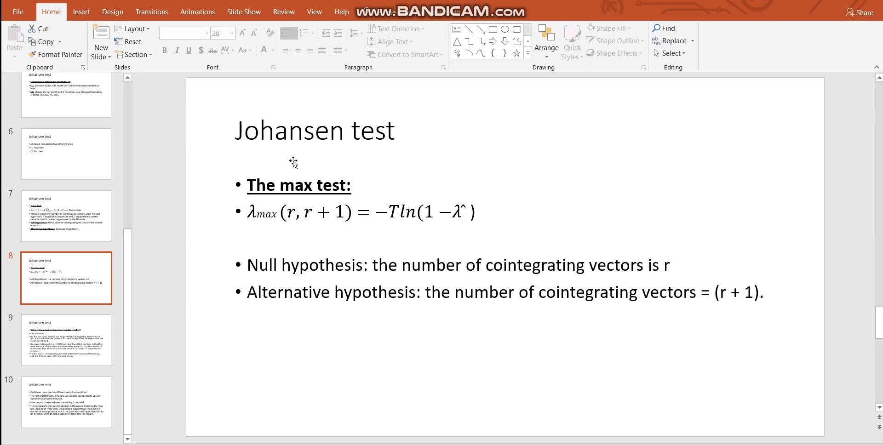
pyautogui.click(64, 142)
pyautogui.press('Up')
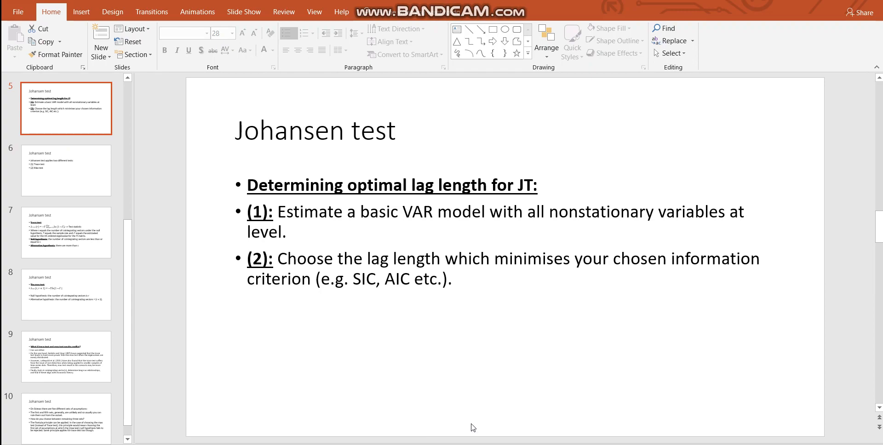
pyautogui.hotkey('alt', 'Tab')
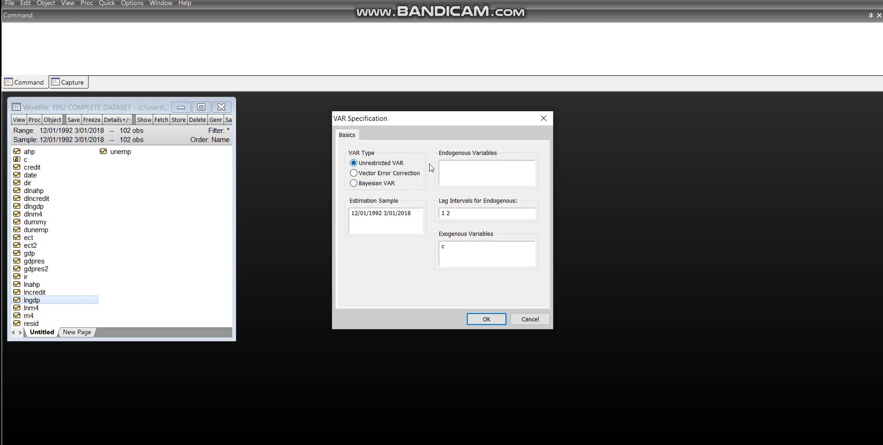
# Estimate an unrestricted VAR with endogenous variables lnahp lnm4 lncredit ir unemp and lag intervals 1 4.
pyautogui.click(446, 172)
pyautogui.write('lnahp')
pyautogui.write('lnm4 lncredit ir unemp')
pyautogui.click(464, 213)
pyautogui.press('BackSpace')
pyautogui.write('4')
pyautogui.click(481, 321)
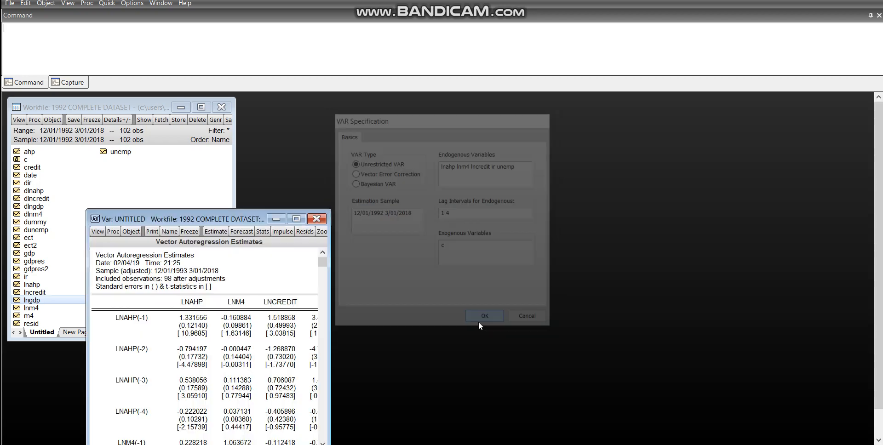
# Move the VAR estimates window beside the workfile and enlarge it to show all five equation columns.
pyautogui.moveTo(250, 224); pyautogui.dragTo(424, 116)
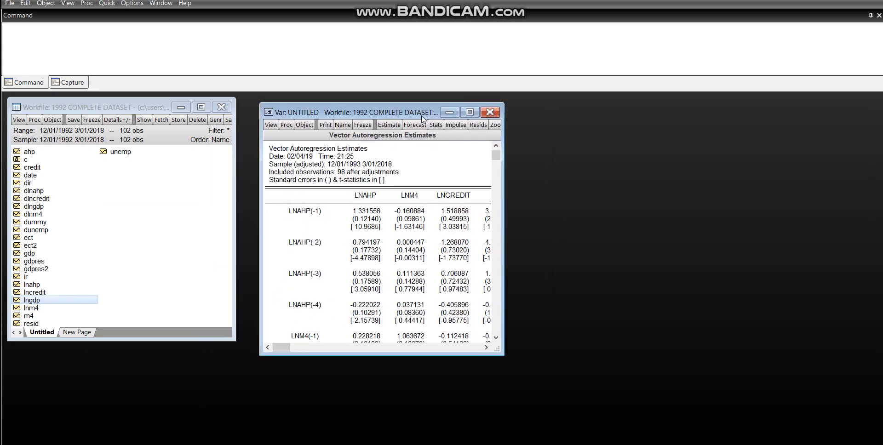
pyautogui.moveTo(500, 350); pyautogui.dragTo(757, 432)
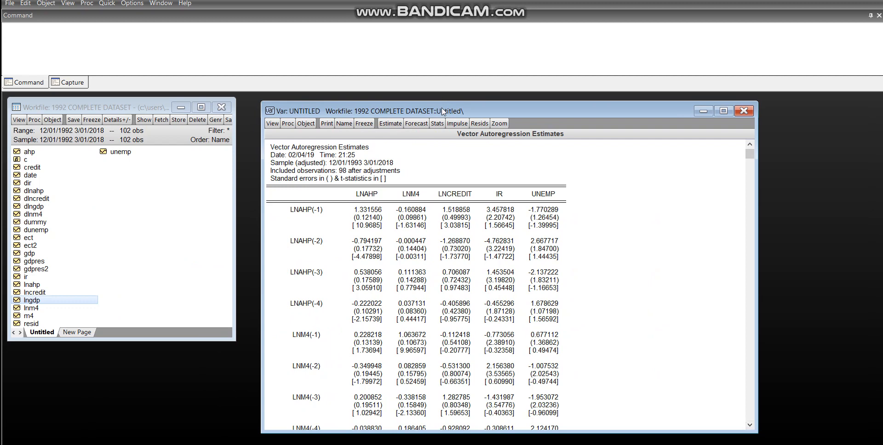
pyautogui.moveTo(442, 109)
pyautogui.mouseDown()
pyautogui.moveTo(442, 93)
pyautogui.moveTo(446, 102)
pyautogui.mouseUp()
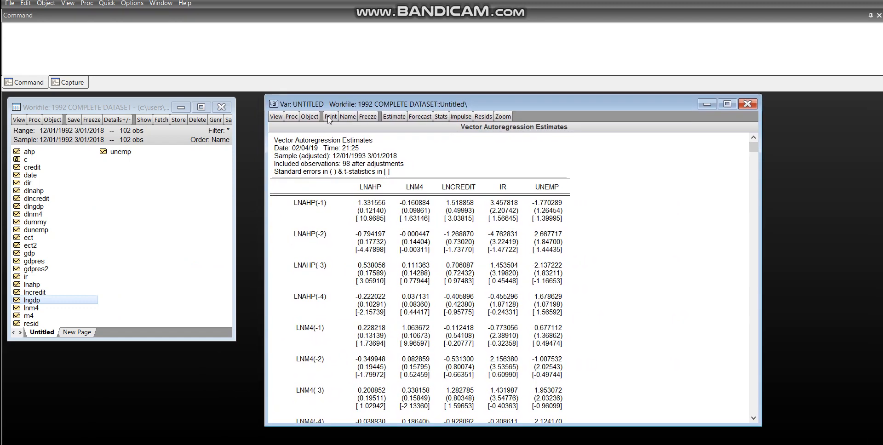
# Produce the lag length criteria table for the estimated VAR with 8 lags included.
pyautogui.click(275, 117)
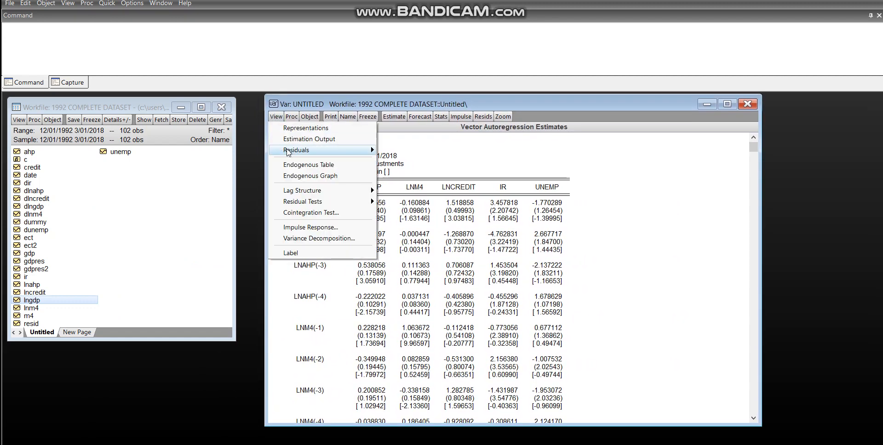
pyautogui.moveTo(289, 153)
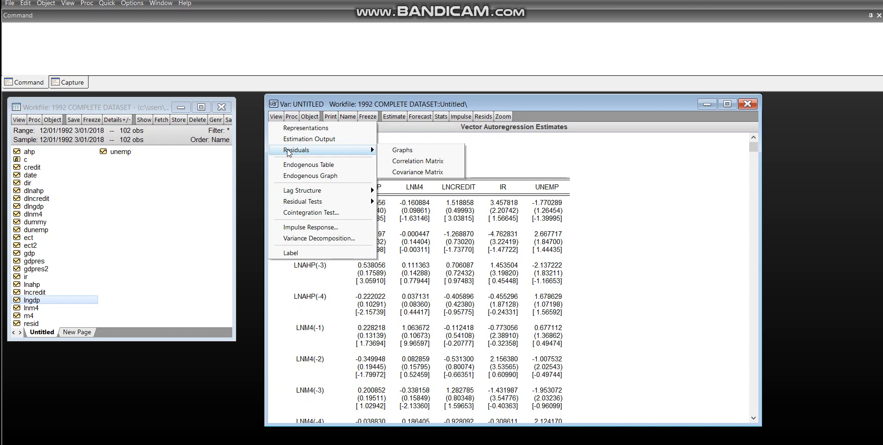
pyautogui.click(276, 116)
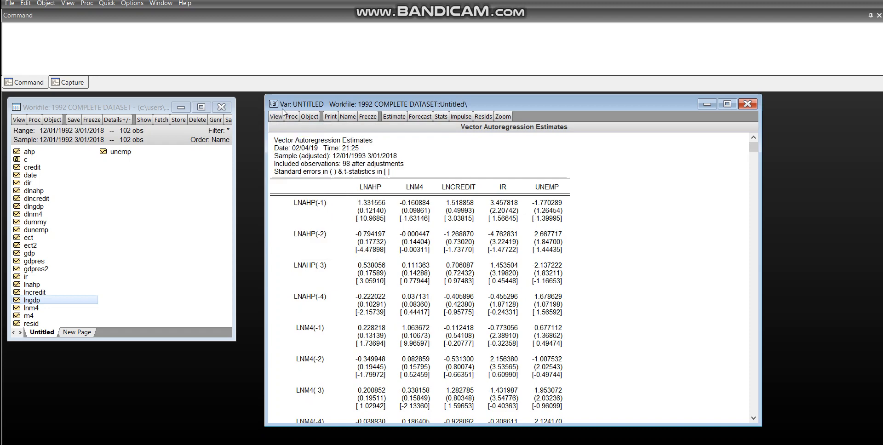
pyautogui.click(276, 117)
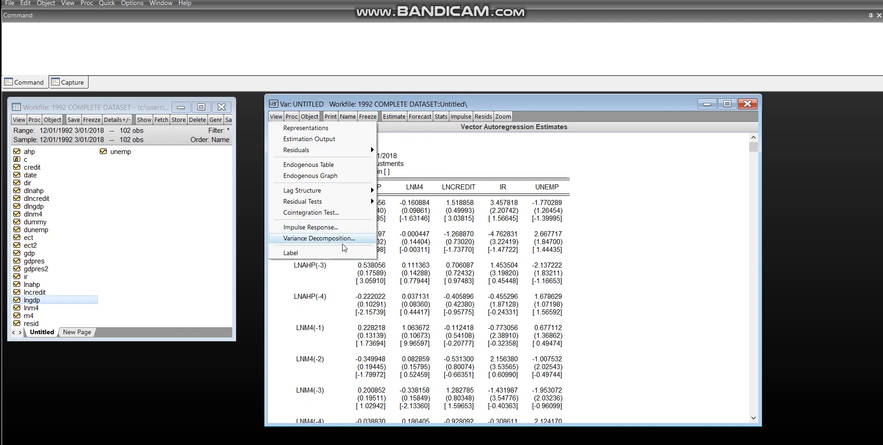
pyautogui.moveTo(333, 192)
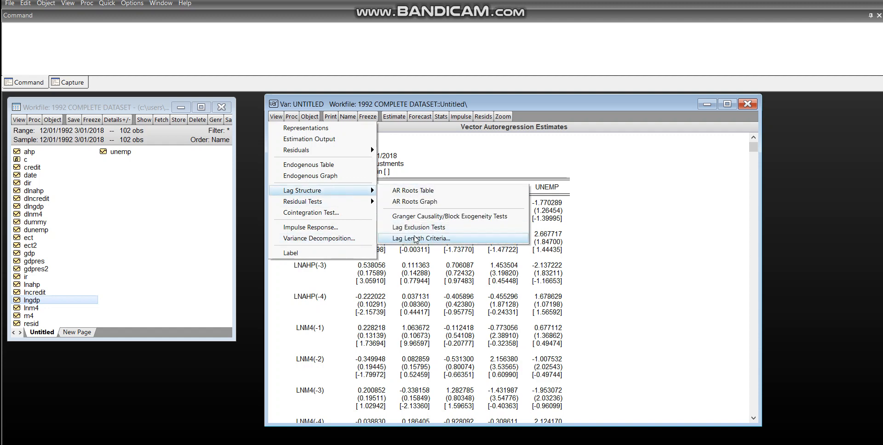
pyautogui.click(416, 239)
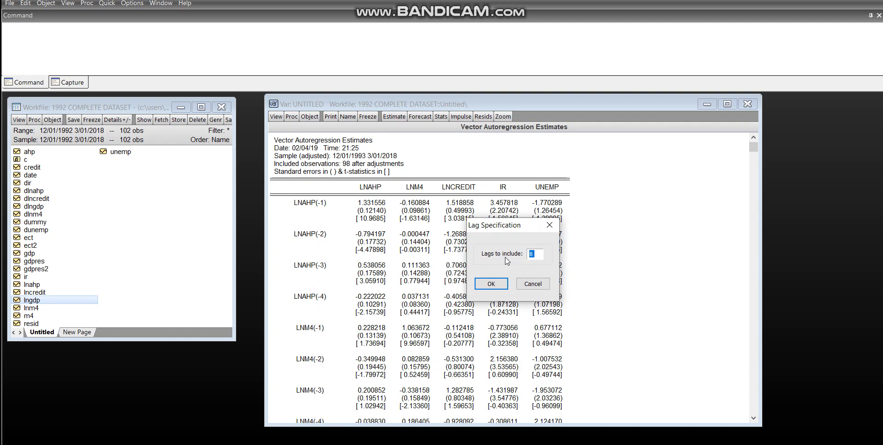
pyautogui.click(536, 254)
pyautogui.click(495, 286)
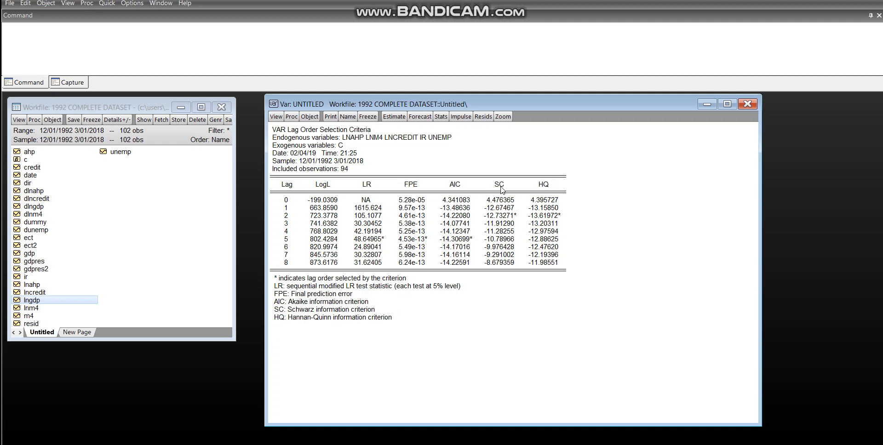
# Examine the lag orders selected by the SC, HQ and AIC criteria in the VAR lag order table.
pyautogui.click(514, 218)
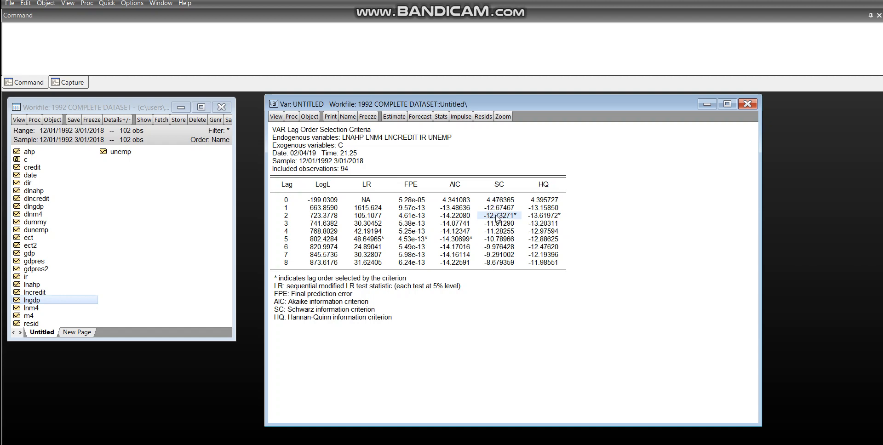
pyautogui.click(288, 216)
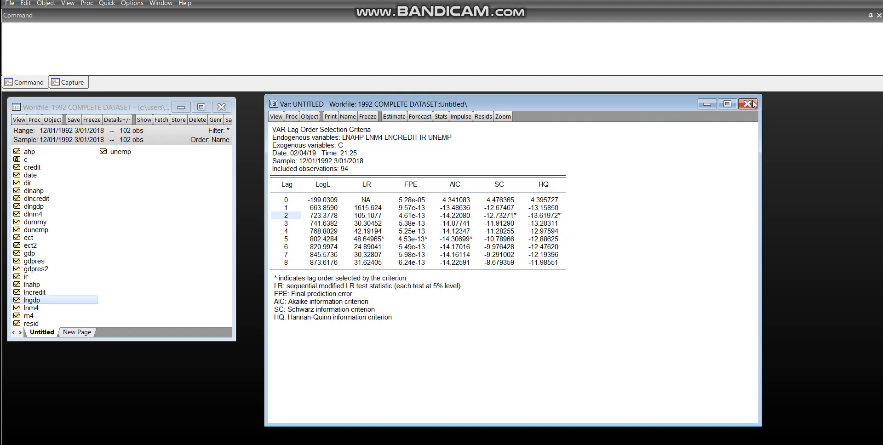
pyautogui.click(503, 218)
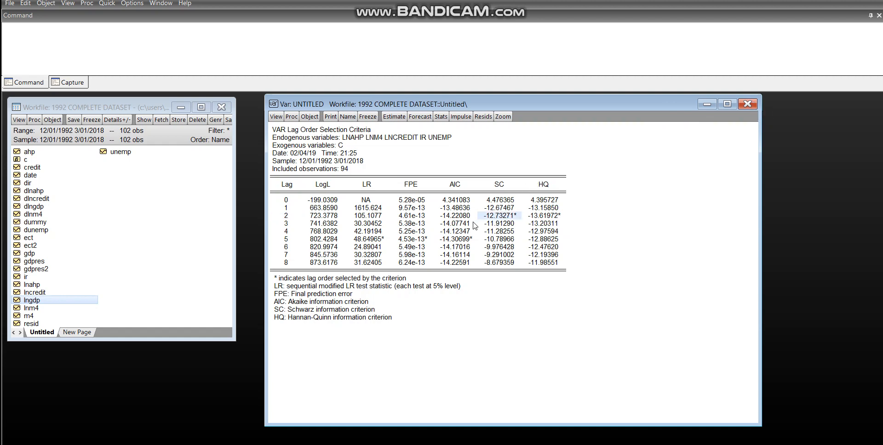
pyautogui.click(547, 224)
pyautogui.click(548, 216)
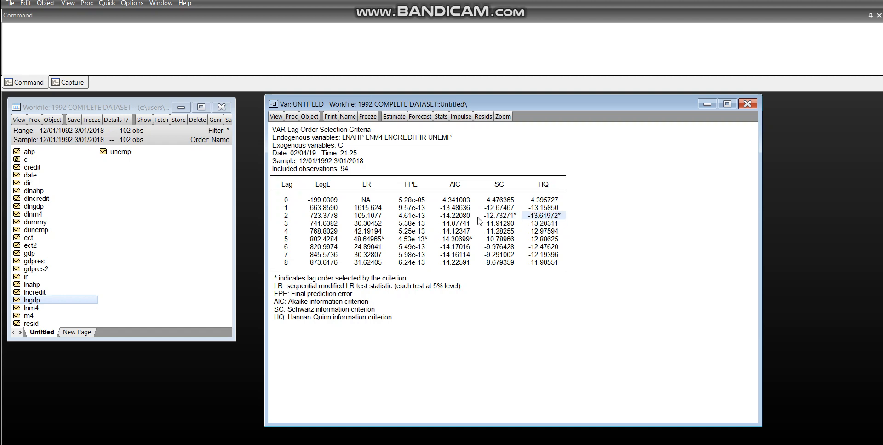
pyautogui.click(469, 239)
pyautogui.click(499, 217)
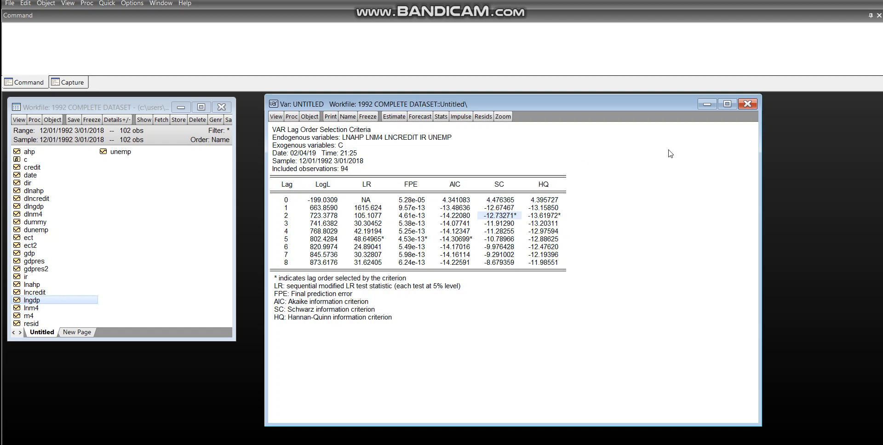
# Close the VAR window and delete the untitled VAR.
pyautogui.click(748, 105)
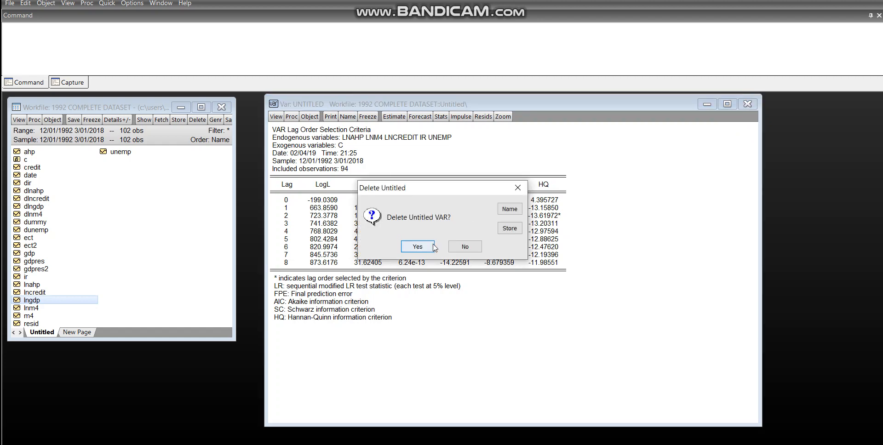
pyautogui.click(433, 245)
# Open lnahp, lnm4, lncredit, ir and unemp together as a group, and move and enlarge the group window beside the workfile.
pyautogui.click(172, 252)
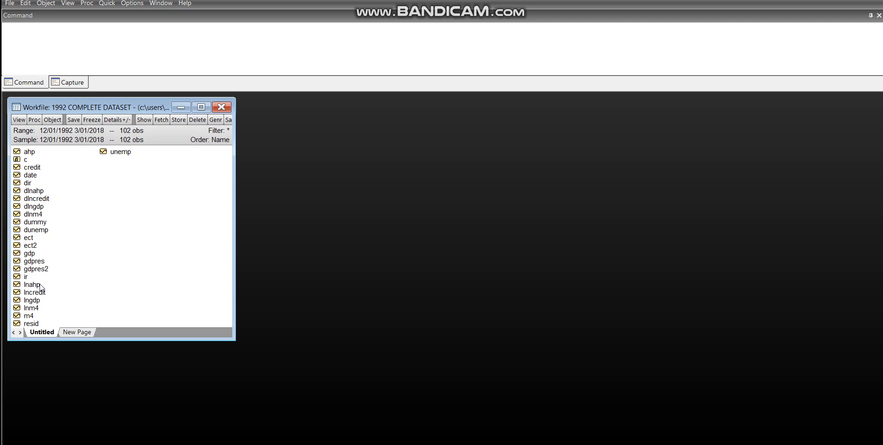
pyautogui.keyDown('ctrl'); pyautogui.click(26, 310); pyautogui.keyUp('ctrl')
pyautogui.keyDown('ctrl'); pyautogui.click(40, 294); pyautogui.keyUp('ctrl')
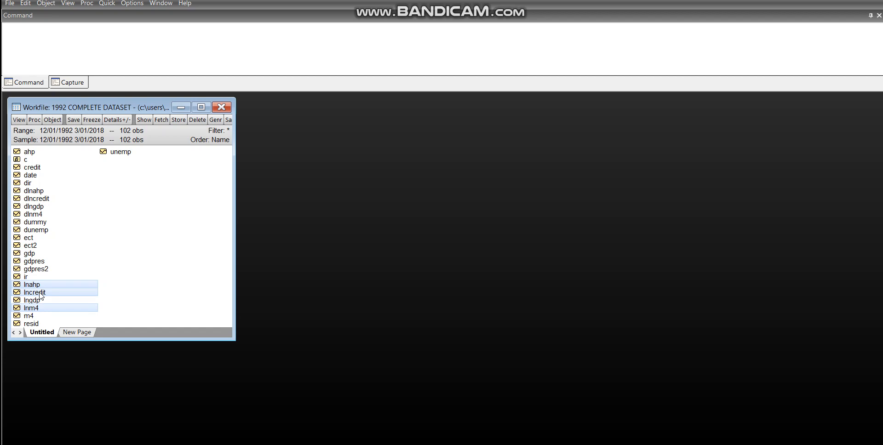
pyautogui.keyDown('ctrl'); pyautogui.click(39, 278); pyautogui.keyUp('ctrl')
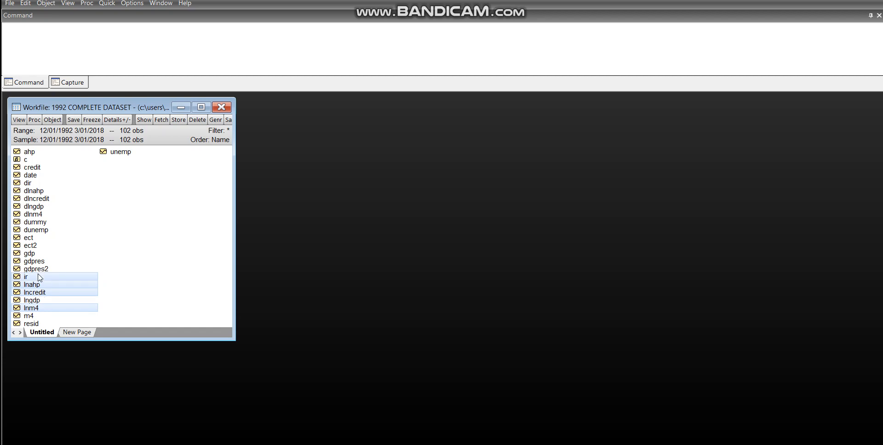
pyautogui.keyDown('ctrl'); pyautogui.click(127, 156); pyautogui.keyUp('ctrl')
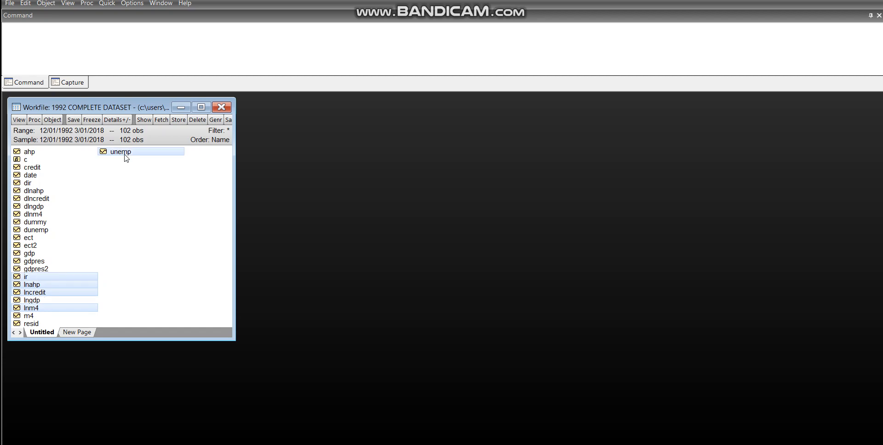
pyautogui.rightClick(60, 288)
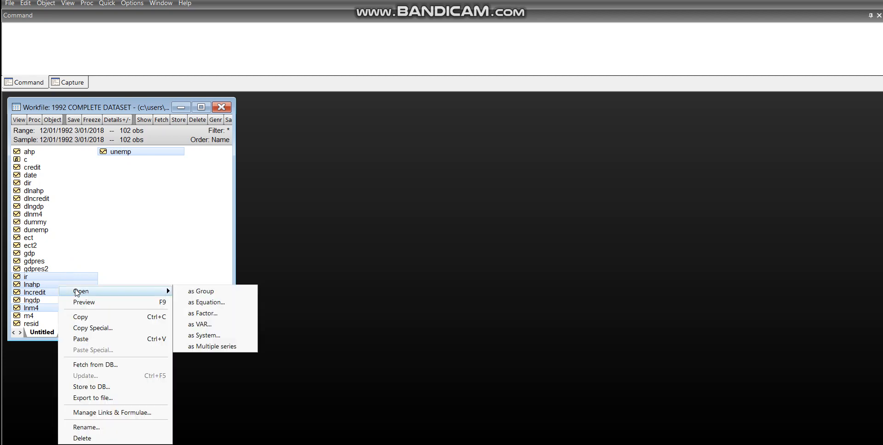
pyautogui.moveTo(160, 293)
pyautogui.click(187, 293)
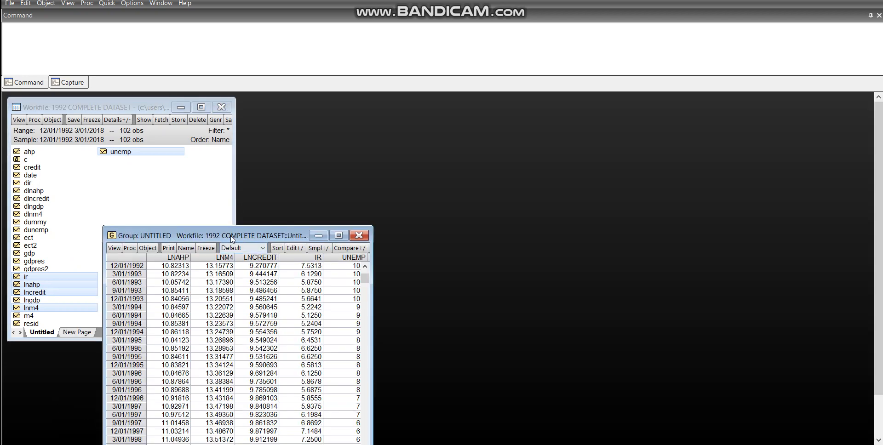
pyautogui.moveTo(232, 236); pyautogui.dragTo(385, 118)
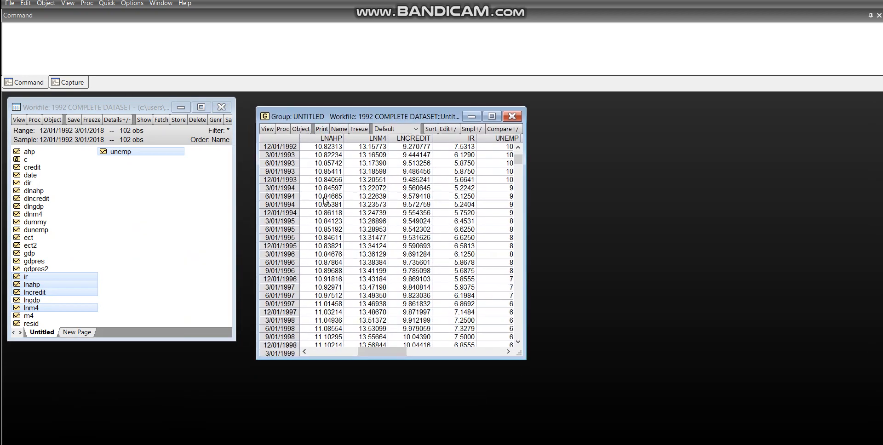
pyautogui.moveTo(520, 355); pyautogui.dragTo(638, 389)
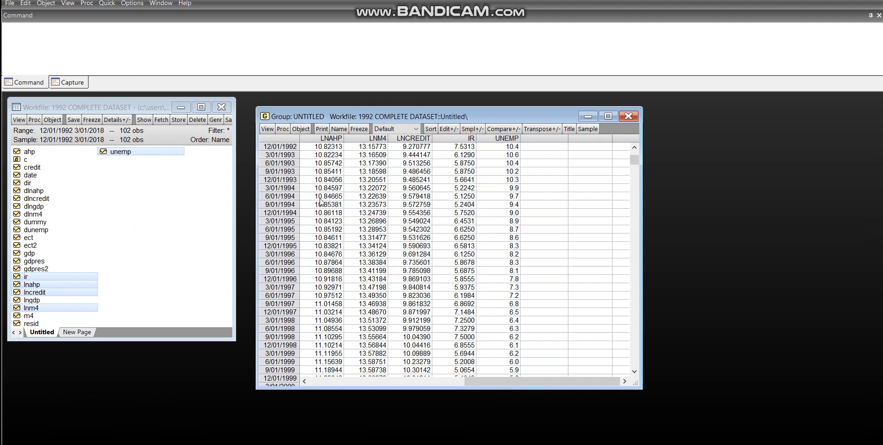
# Run a Johansen system cointegration test summarizing all 5 sets of assumptions with lag intervals 1 2, and enlarge the results window.
pyautogui.click(268, 129)
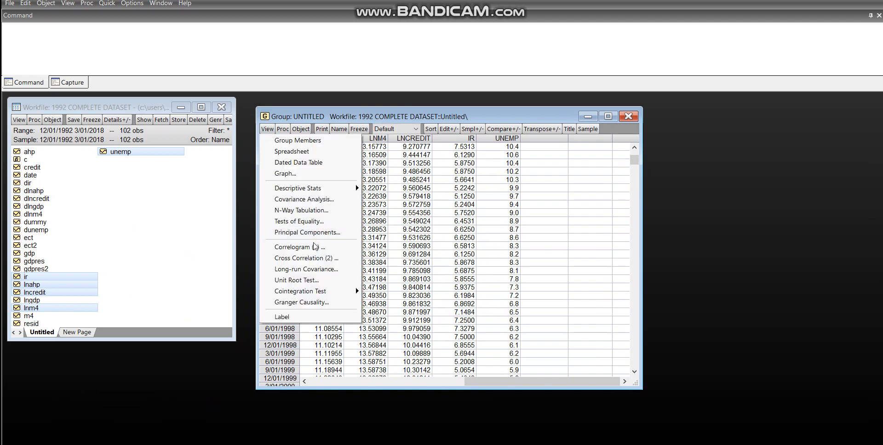
pyautogui.moveTo(318, 292)
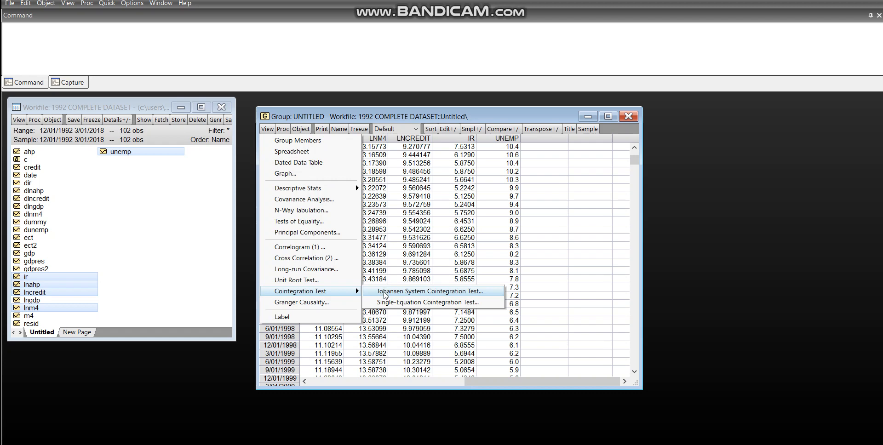
pyautogui.click(385, 293)
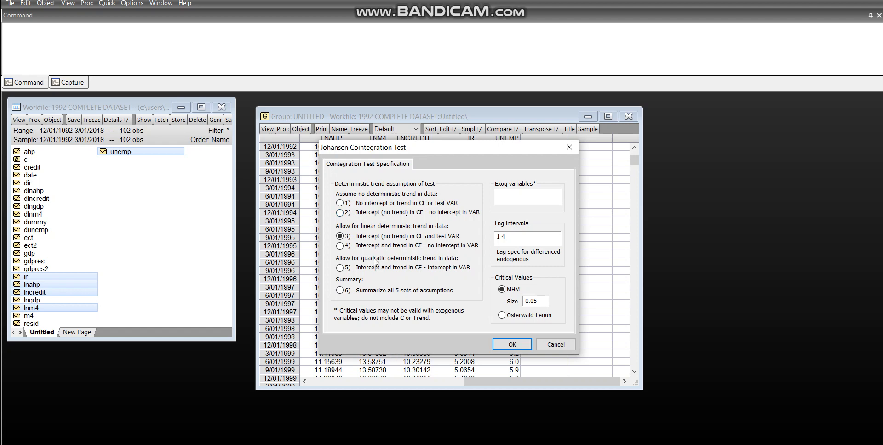
pyautogui.click(340, 290)
pyautogui.press('BackSpace')
pyautogui.write('2')
pyautogui.click(506, 349)
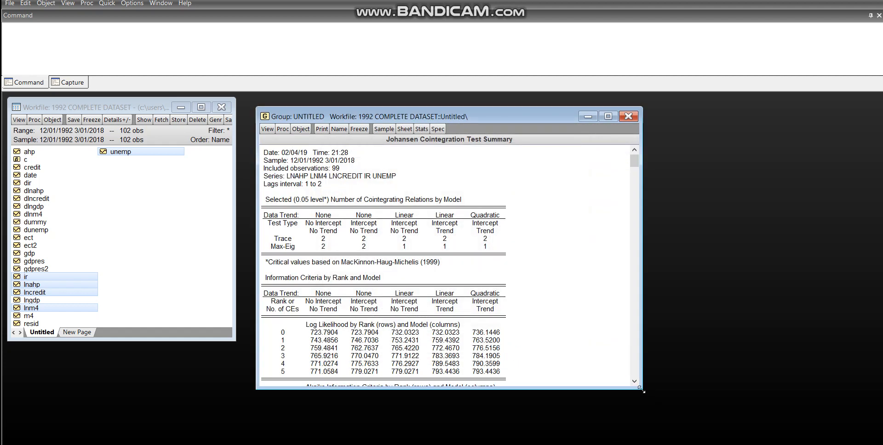
pyautogui.moveTo(641, 390); pyautogui.dragTo(720, 410)
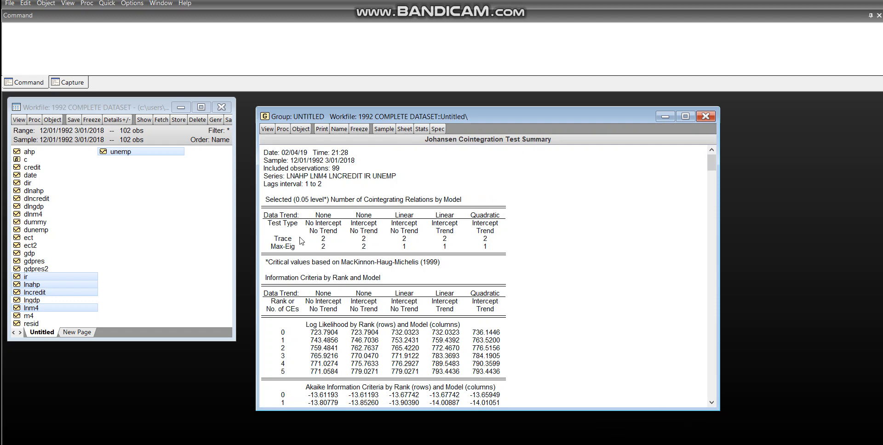
# Examine the number of cointegrating relations selected by the Trace and Max-Eig tests under each data trend assumption.
pyautogui.moveTo(277, 220); pyautogui.dragTo(502, 256)
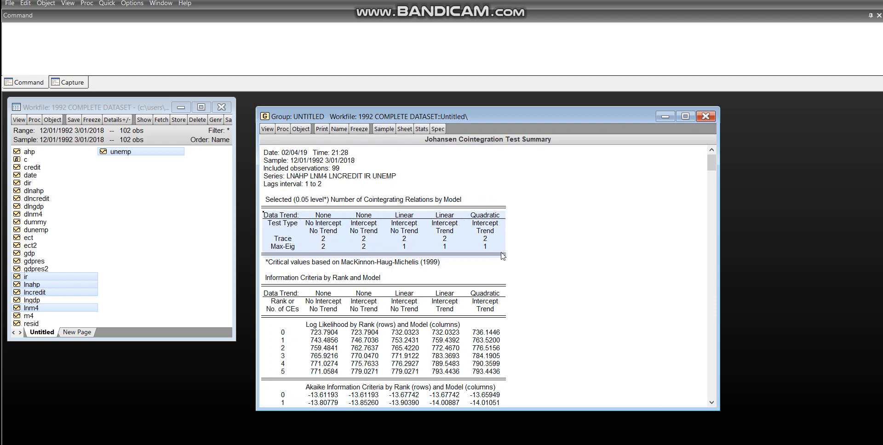
pyautogui.click(551, 278)
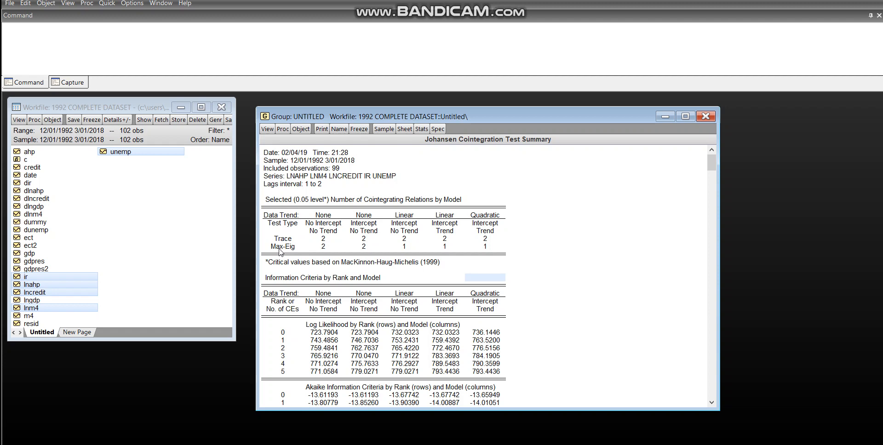
pyautogui.click(406, 253)
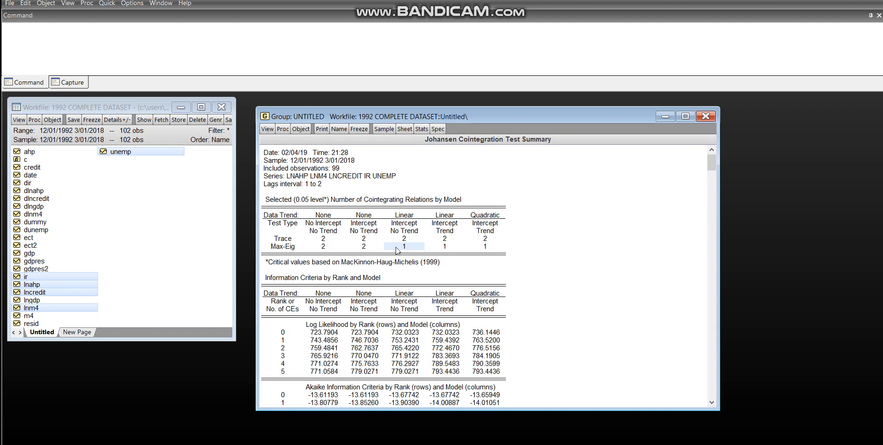
pyautogui.click(405, 240)
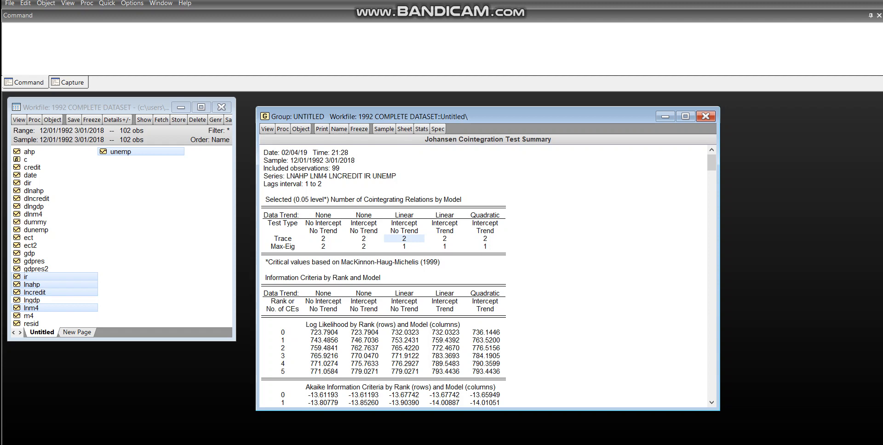
# Switch to the PowerPoint presentation and read slide 9 on conflicting trace and max test results, highlighting the cited studies.
pyautogui.hotkey('alt', 'Tab')
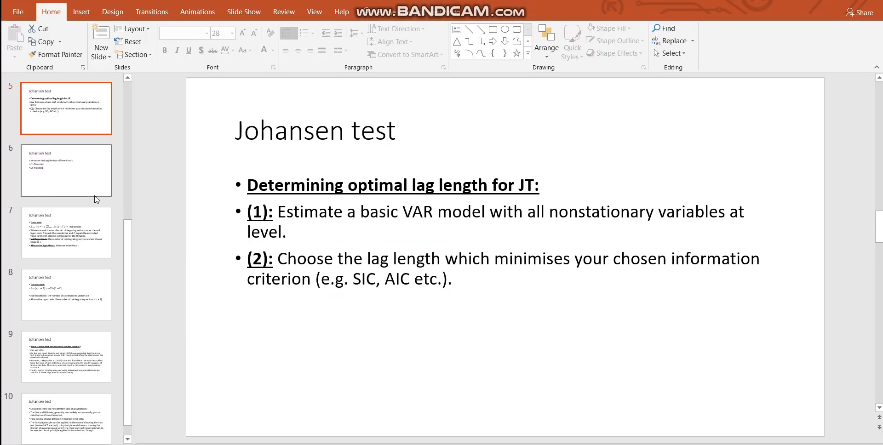
pyautogui.click(73, 354)
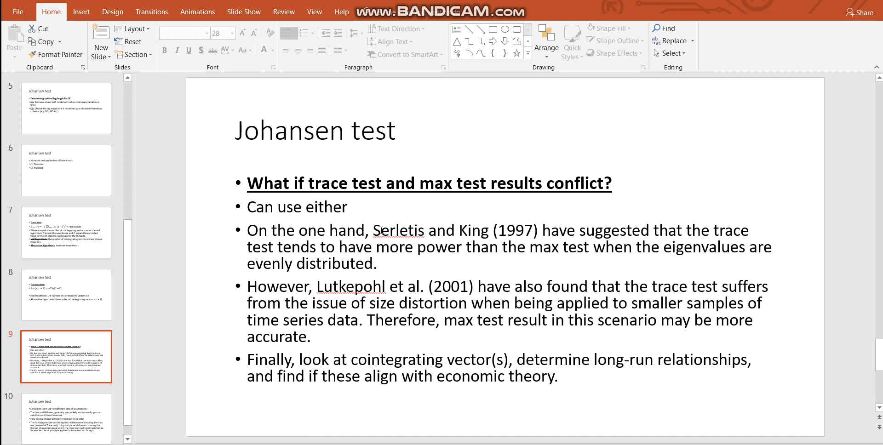
pyautogui.moveTo(381, 230); pyautogui.dragTo(399, 232)
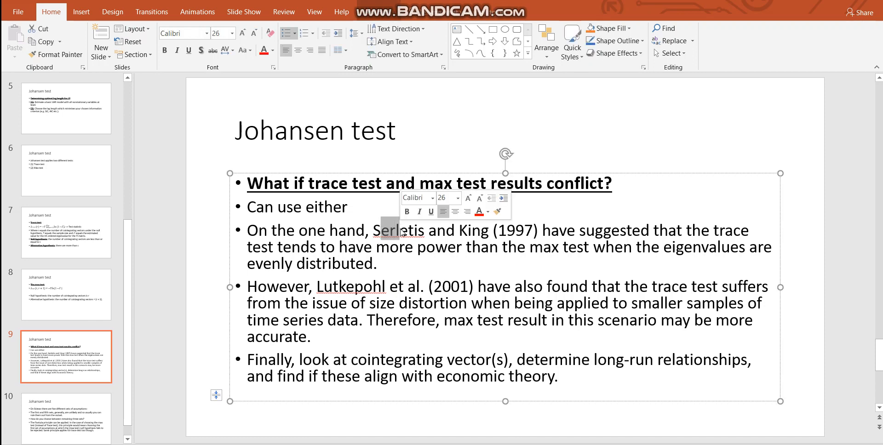
pyautogui.click(461, 344)
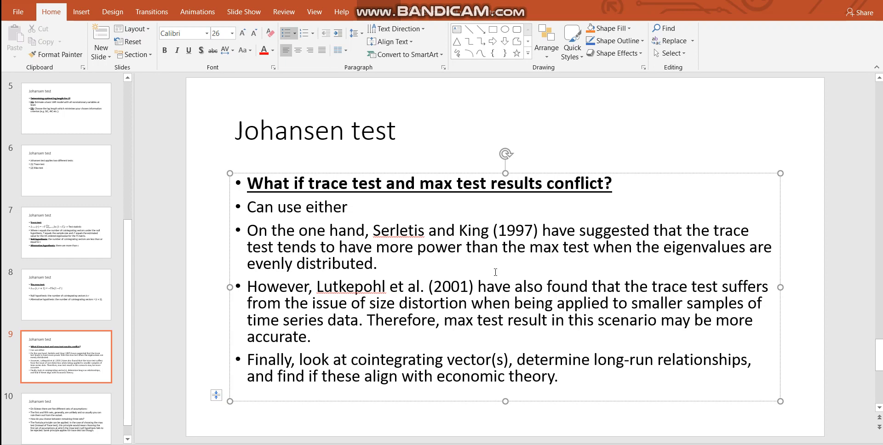
pyautogui.click(416, 237)
pyautogui.click(361, 305)
pyautogui.moveTo(316, 287); pyautogui.dragTo(473, 291)
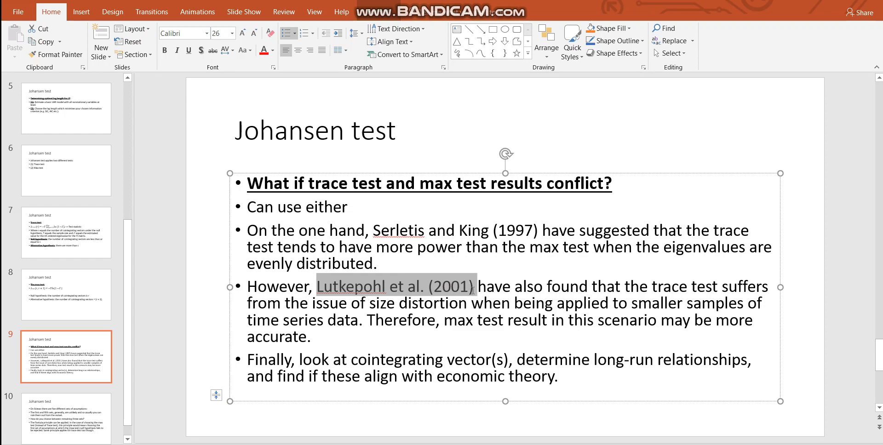
pyautogui.moveTo(473, 290); pyautogui.dragTo(473, 291)
# Return to EViews and compare the Trace and Max-Eig results in the Johansen test summary with the slide's guidance.
pyautogui.hotkey('alt', 'Tab')
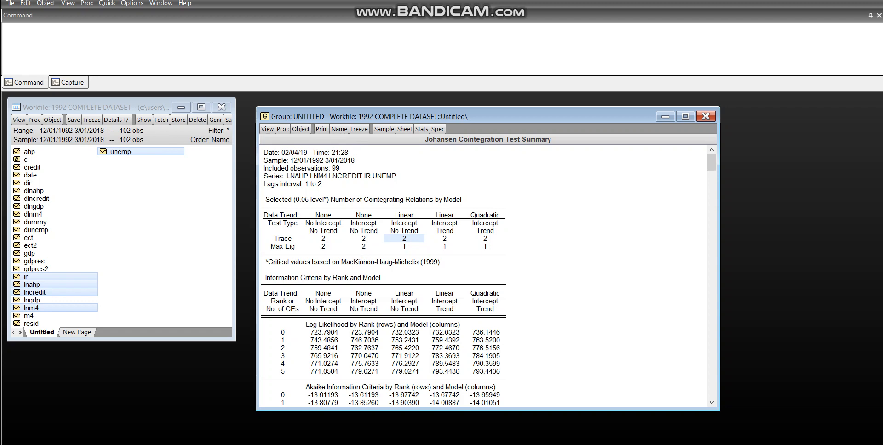
pyautogui.hotkey('alt', 'Tab')
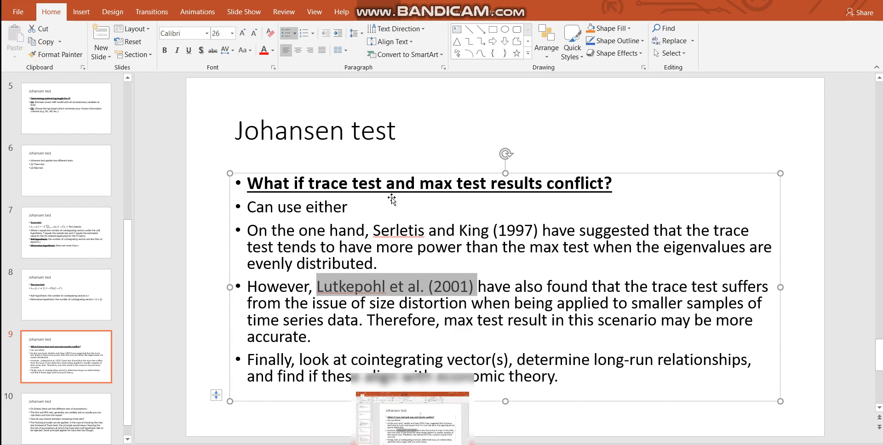
pyautogui.hotkey('alt', 'Tab')
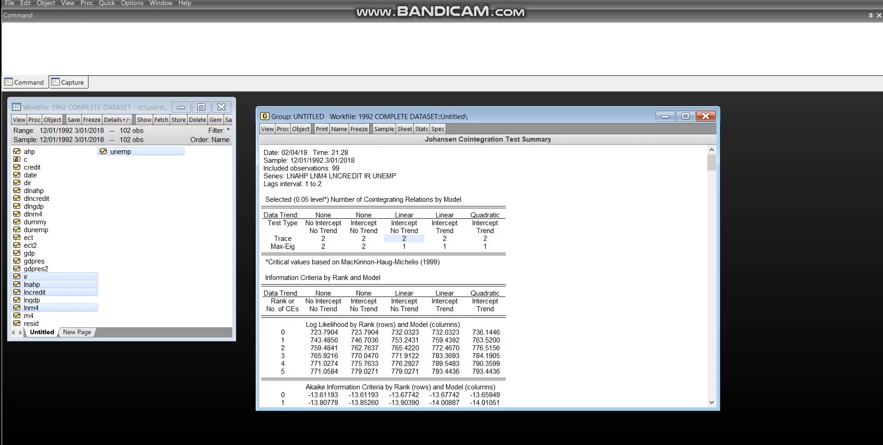
pyautogui.click(331, 248)
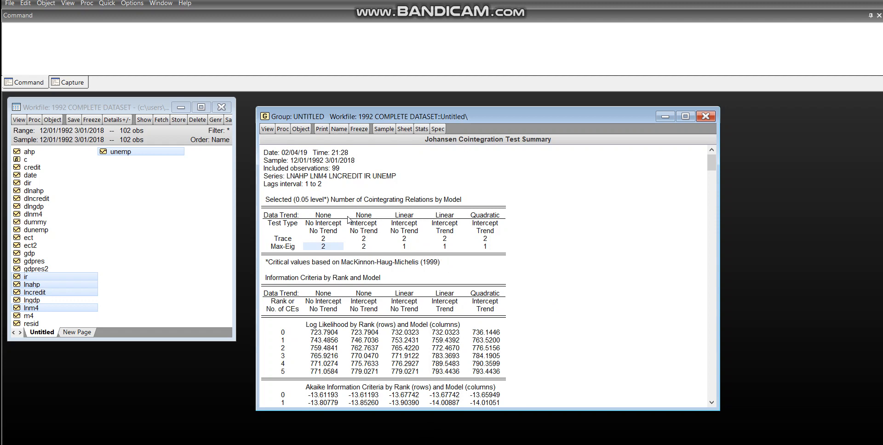
# Open the Johansen system cointegration test specification for the group again.
pyautogui.click(272, 129)
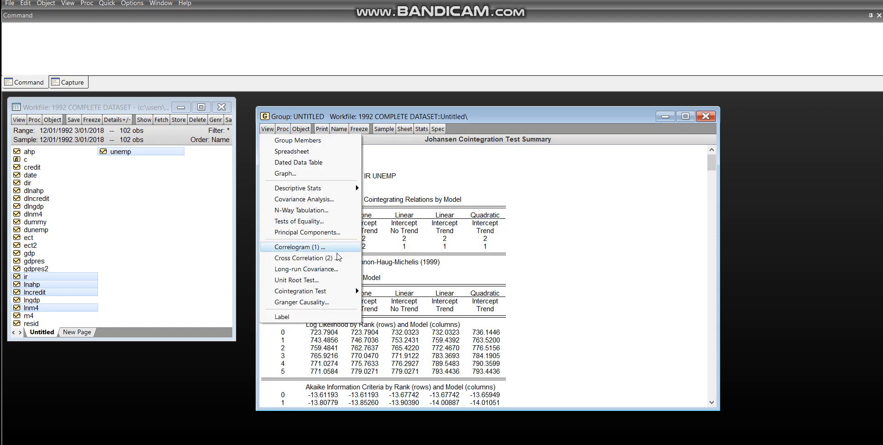
pyautogui.moveTo(328, 293)
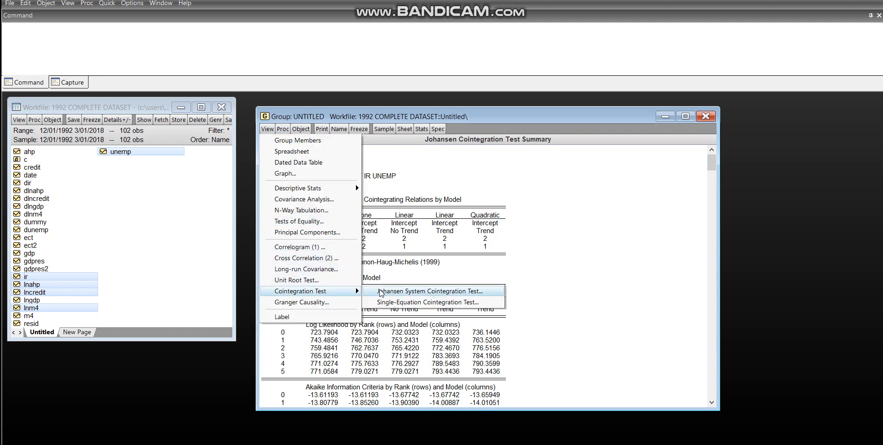
pyautogui.click(381, 293)
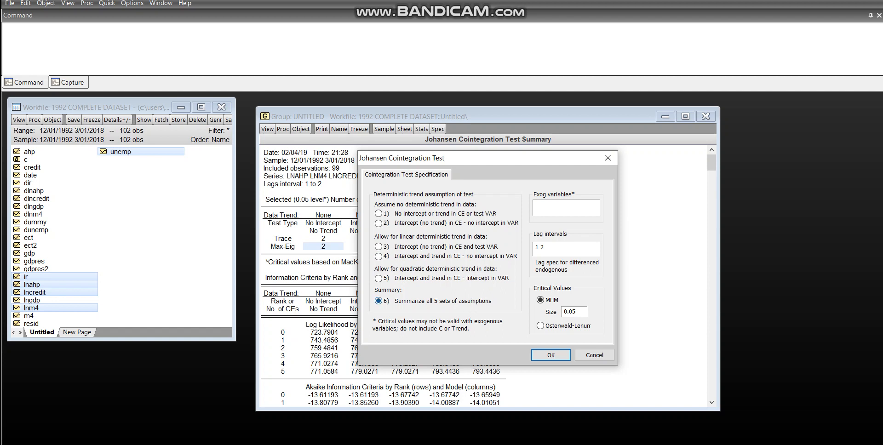
# Switch to the PowerPoint presentation and open slide 10 on choosing between the sets of test assumptions.
pyautogui.hotkey('alt', 'Tab')
pyautogui.click(72, 415)
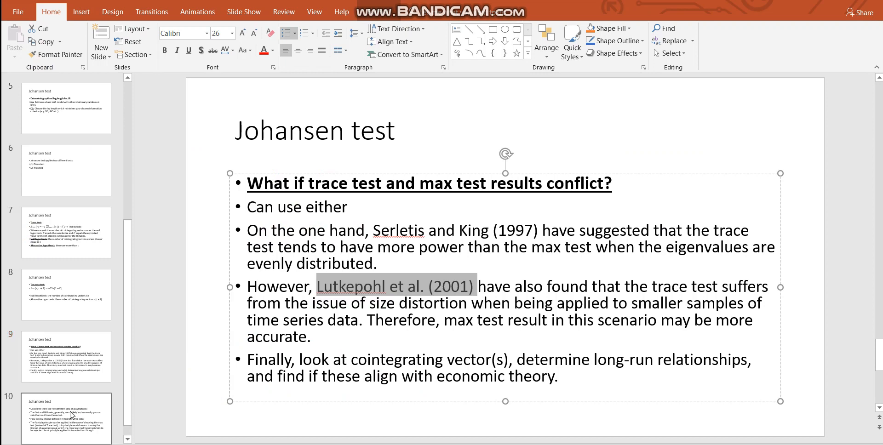